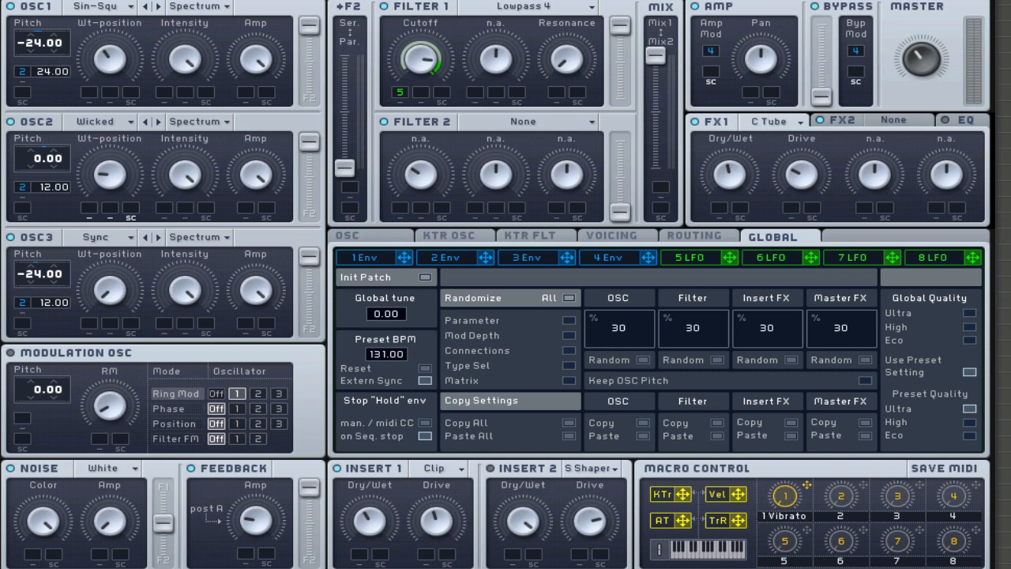
Turn off the Wavetable Position unisono spread in the voicing settings and check the oscillator glide and pitchbend page
{"action": "left_click", "coordinate": [616, 241]}
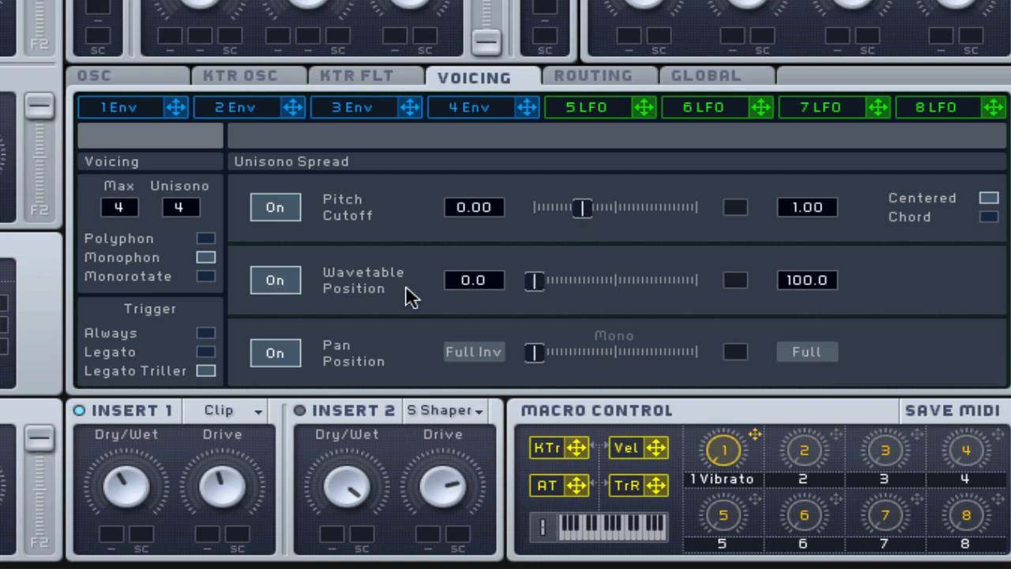
{"action": "left_click", "coordinate": [291, 286]}
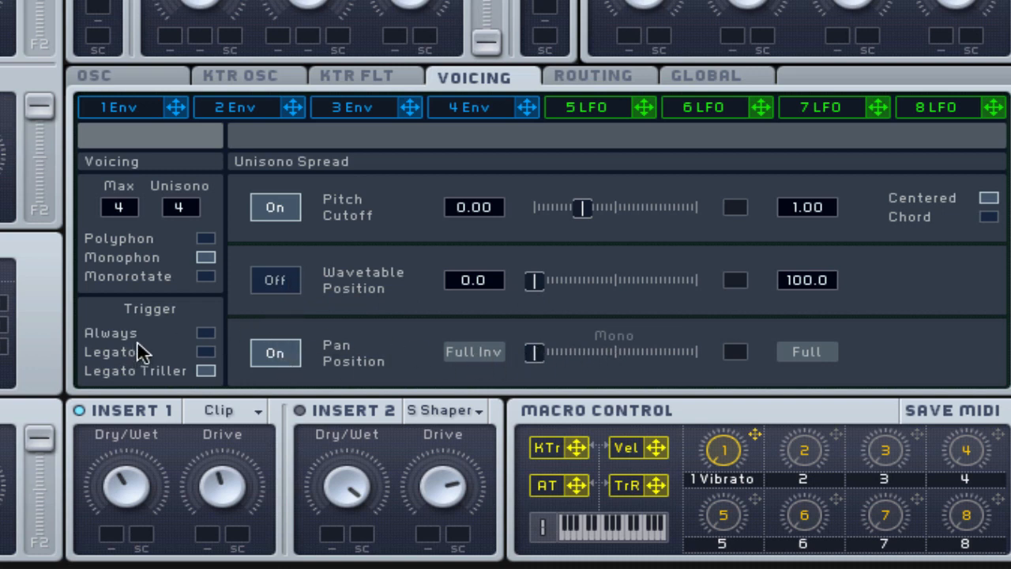
{"action": "left_click", "coordinate": [120, 77]}
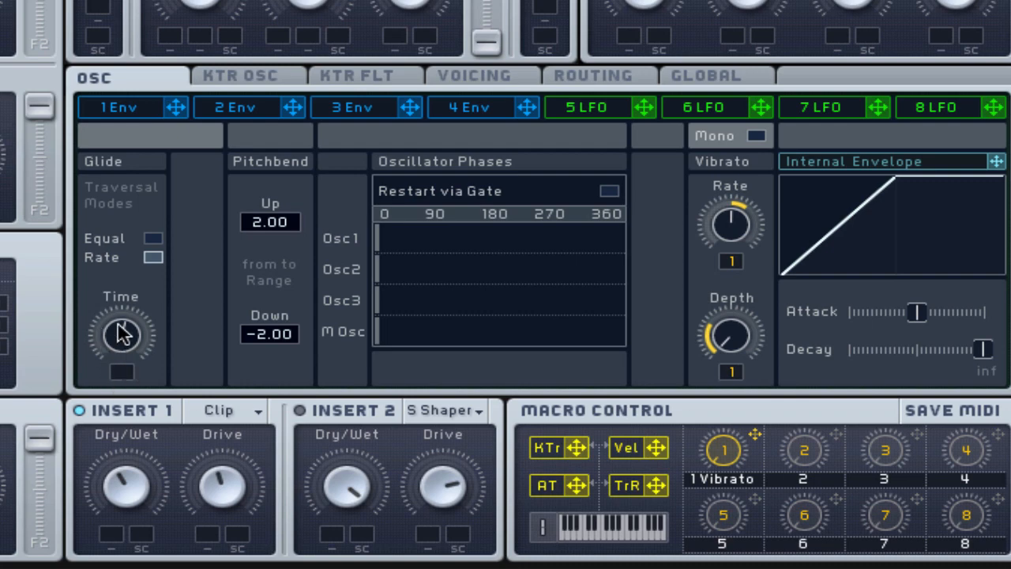
{"action": "left_click", "coordinate": [473, 83]}
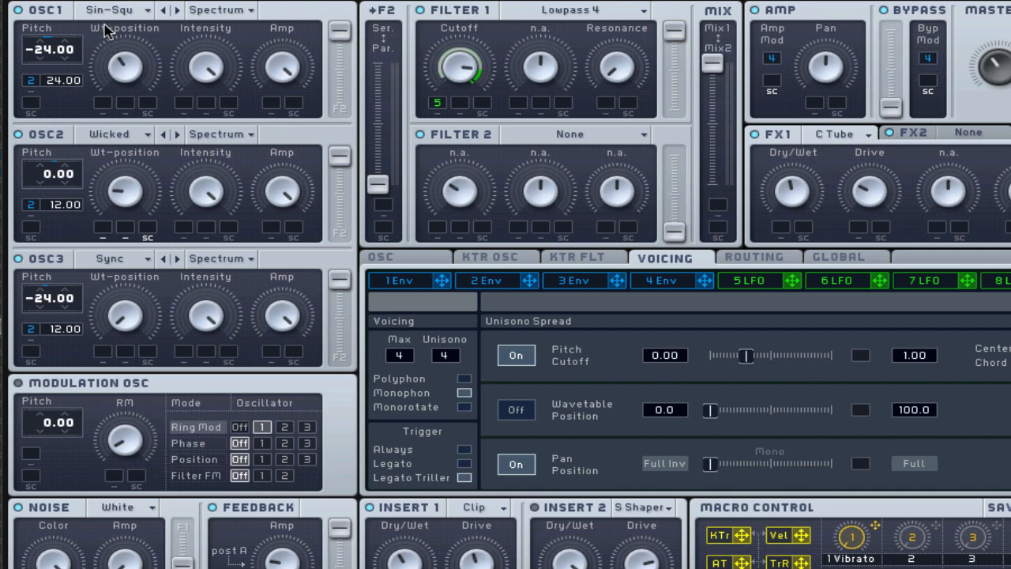
Choose the wavetables Sin-Square for OSC1, Wicked for OSC2 and HardSync for OSC3
{"action": "left_click", "coordinate": [110, 11]}
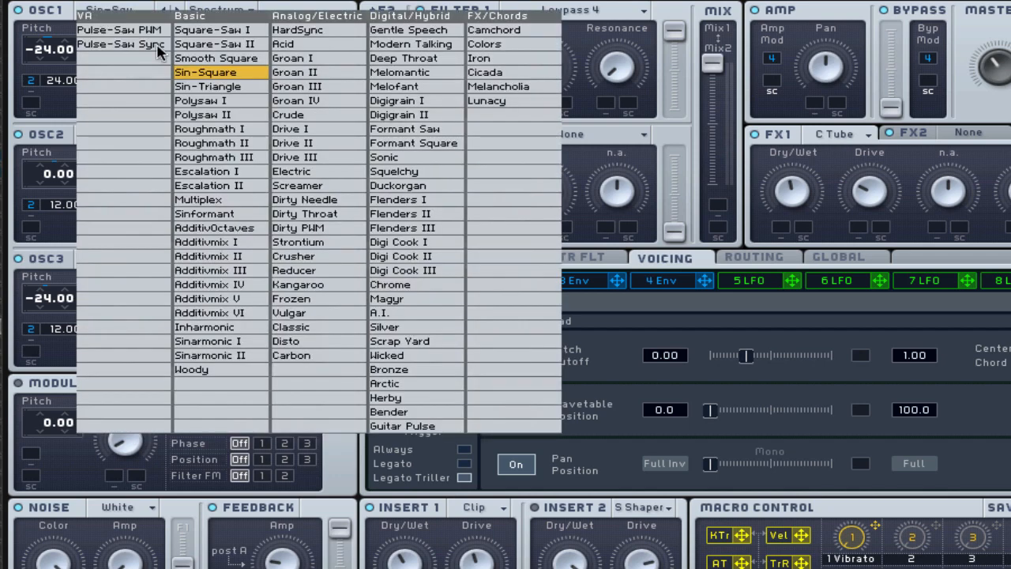
{"action": "left_click", "coordinate": [207, 72]}
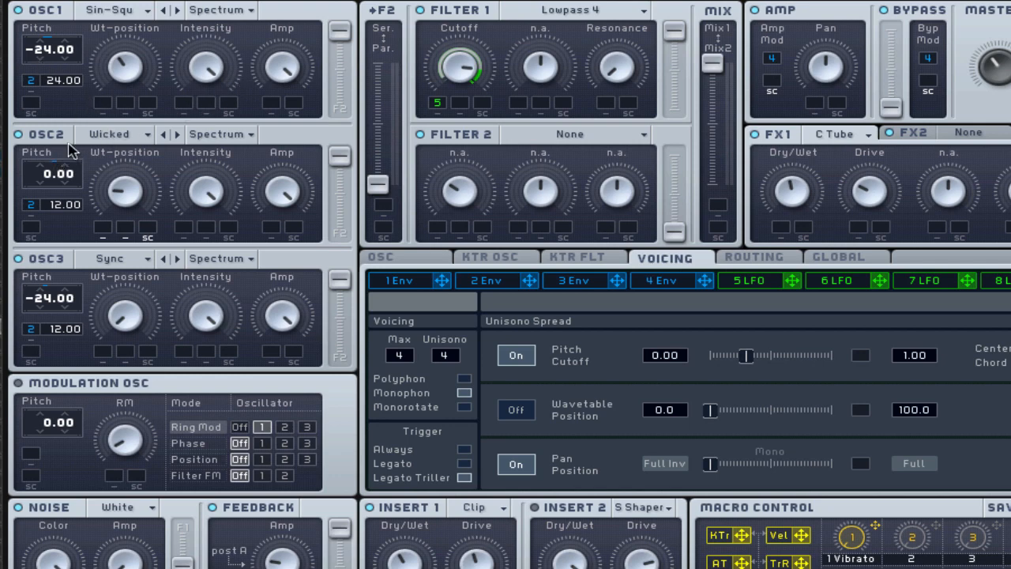
{"action": "left_click", "coordinate": [103, 134]}
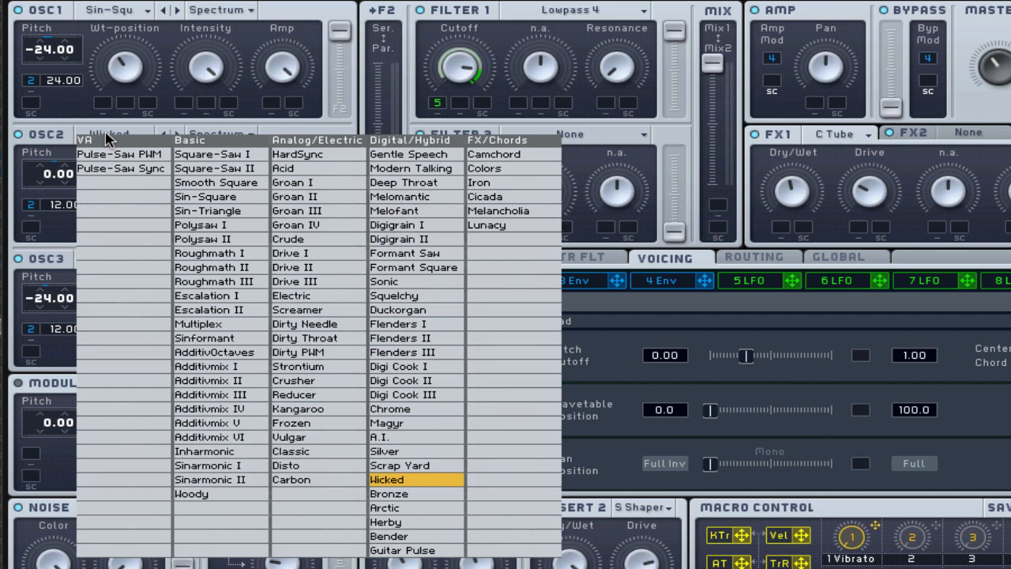
{"action": "left_click", "coordinate": [386, 481]}
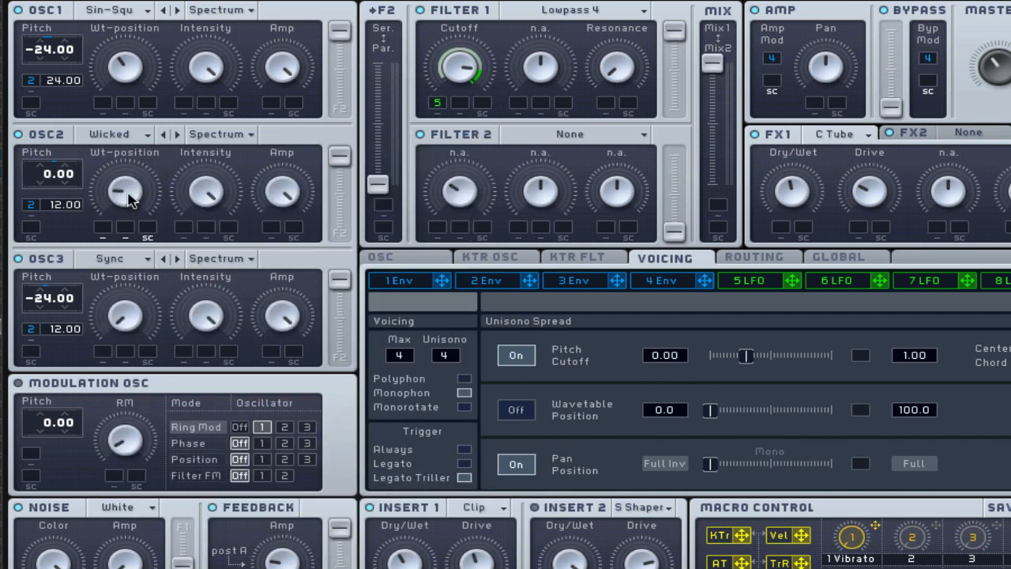
{"action": "left_click", "coordinate": [112, 262]}
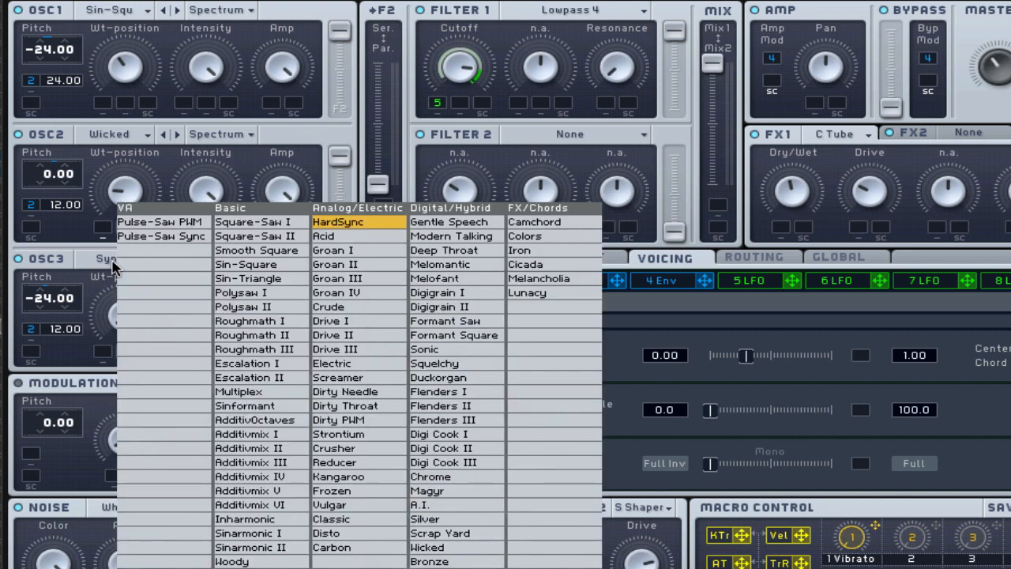
{"action": "left_click", "coordinate": [342, 226]}
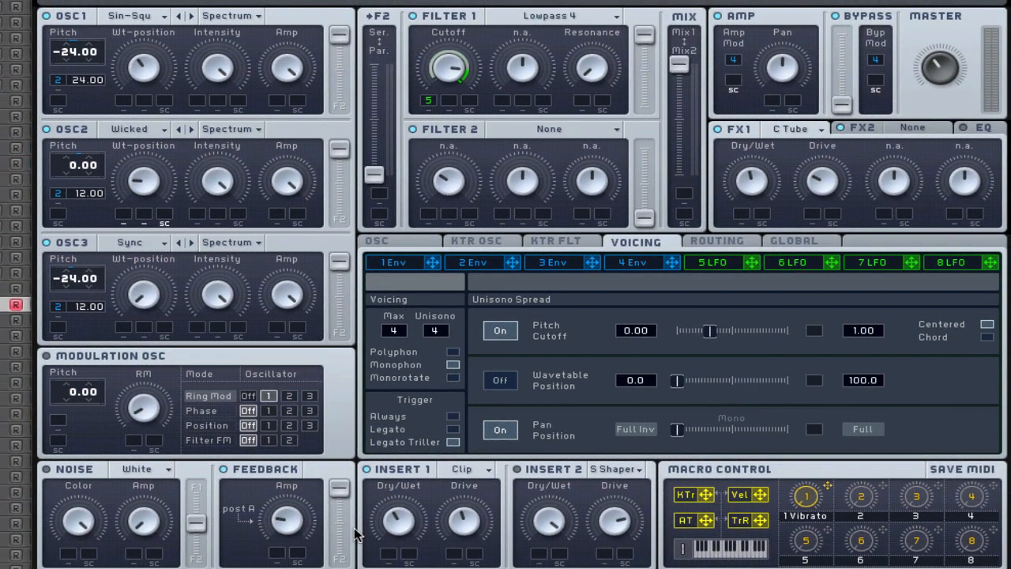
Look through the effect types for Insert 1 and choose Lowpass 4 as the Filter 1 type
{"action": "left_click", "coordinate": [472, 474]}
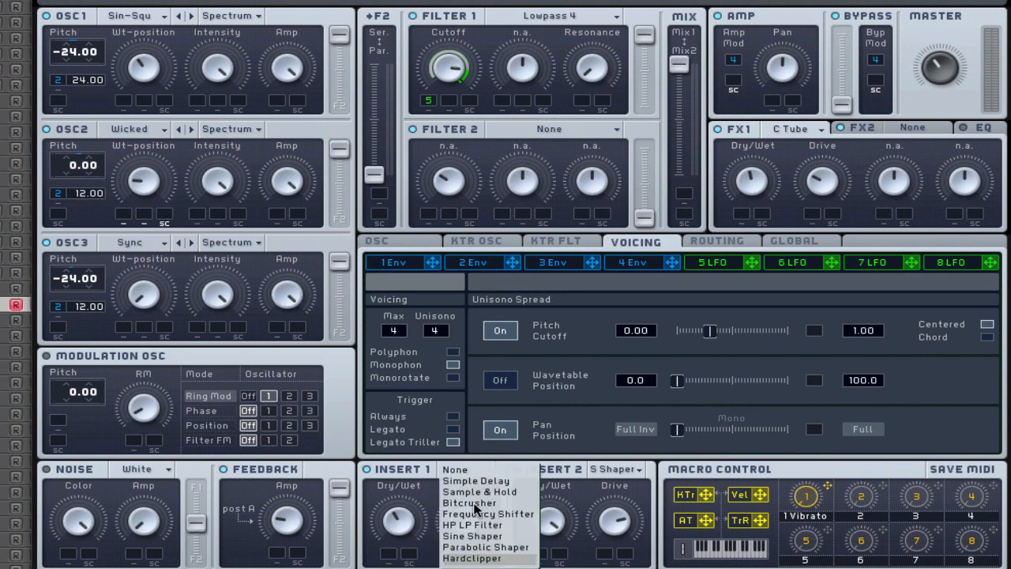
{"action": "left_click", "coordinate": [425, 495]}
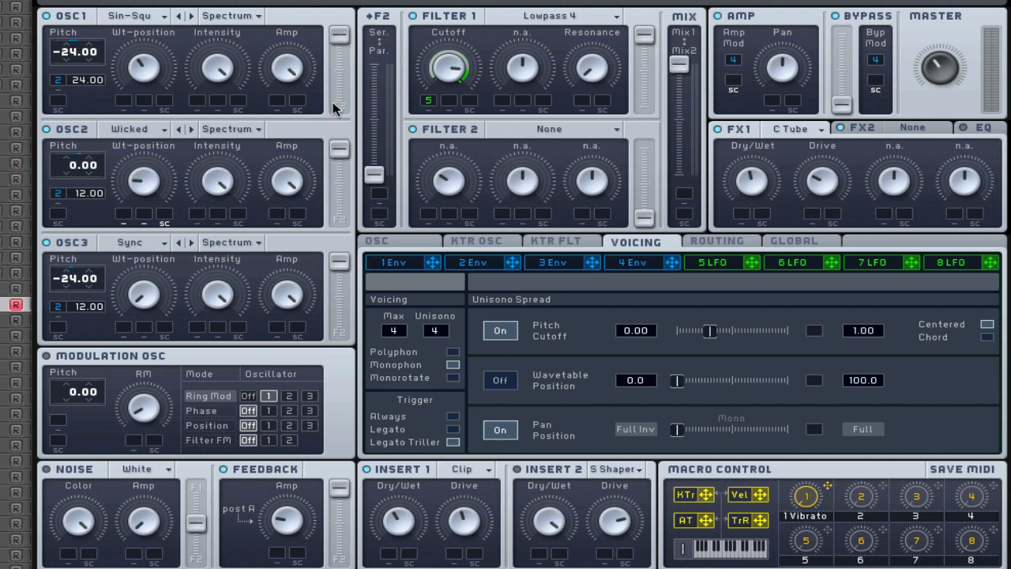
{"action": "left_click", "coordinate": [548, 16]}
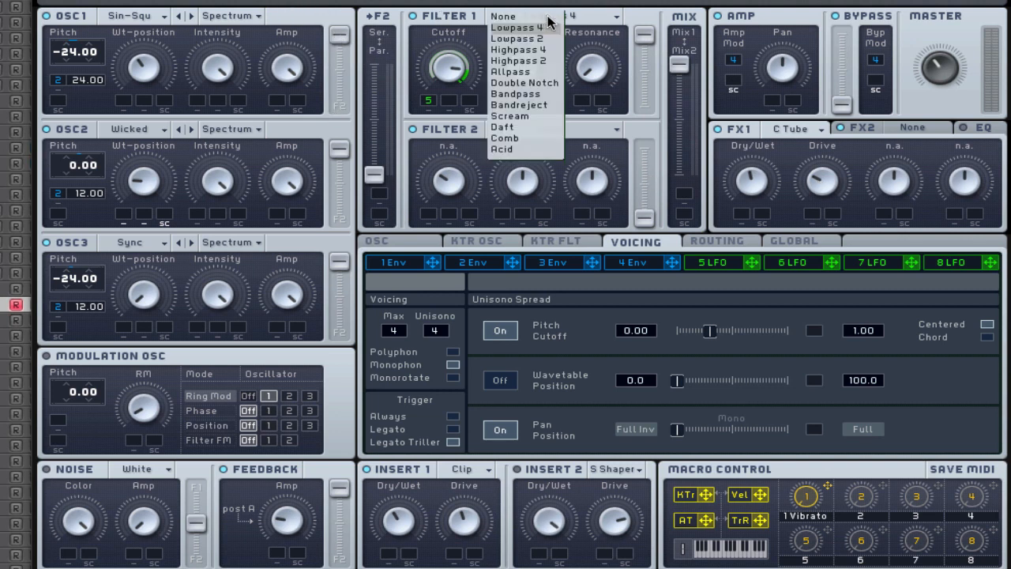
{"action": "left_click", "coordinate": [545, 29]}
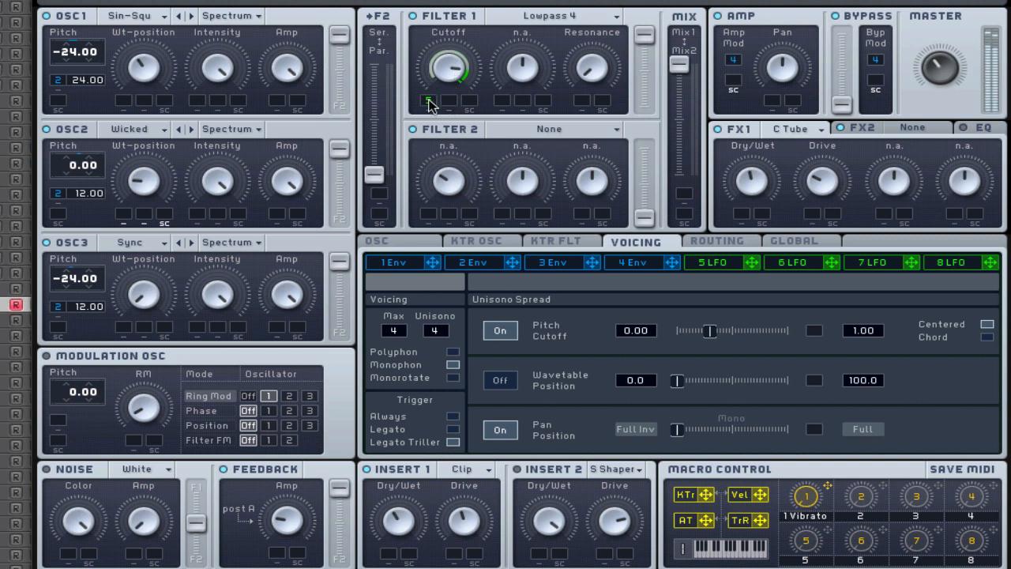
Mute the LFO 5 modulation on Filter 1's cutoff and unmute it to compare the sound
{"action": "right_click", "coordinate": [429, 101]}
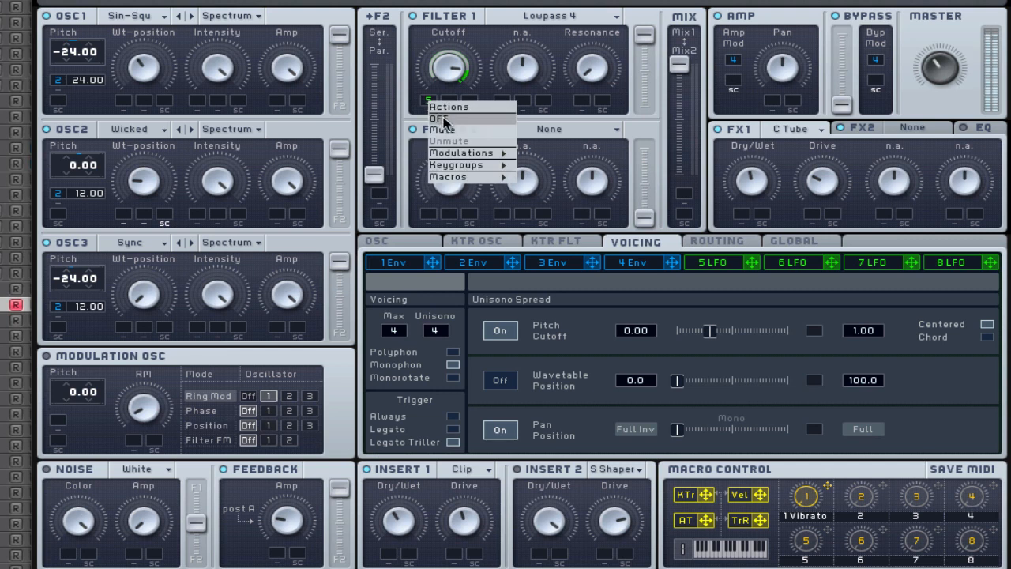
{"action": "left_click", "coordinate": [446, 120]}
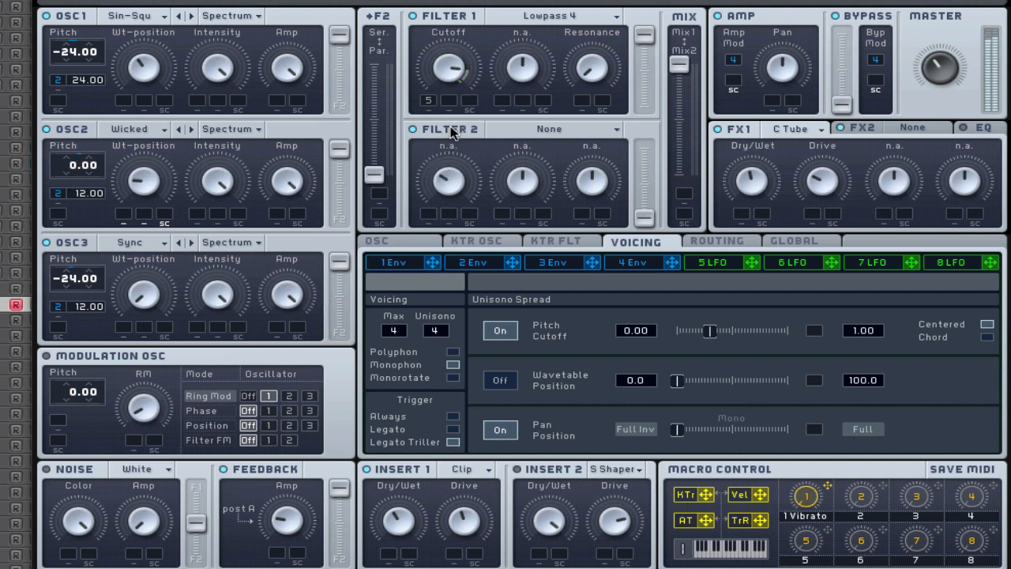
{"action": "right_click", "coordinate": [428, 102]}
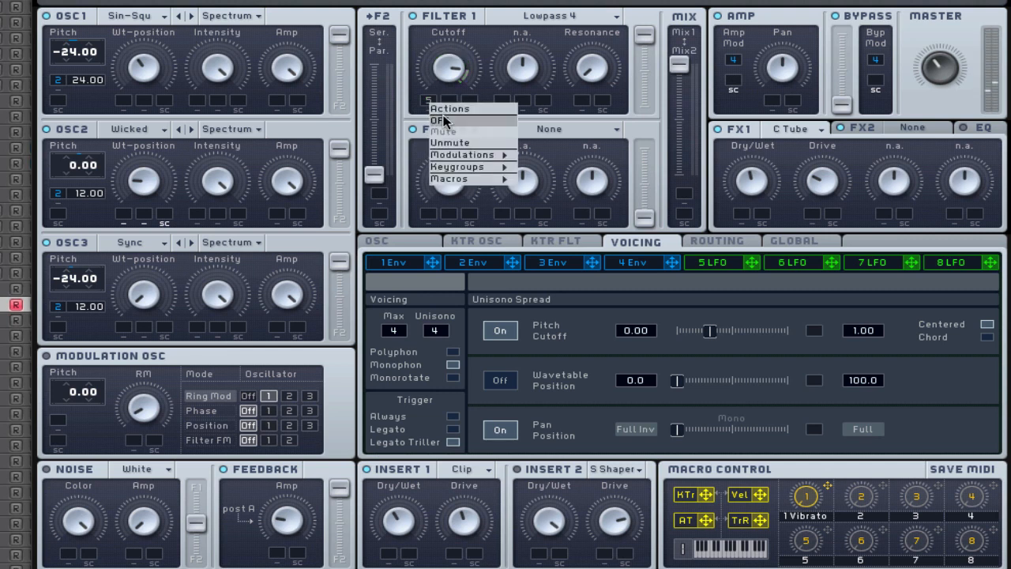
{"action": "left_click", "coordinate": [448, 141]}
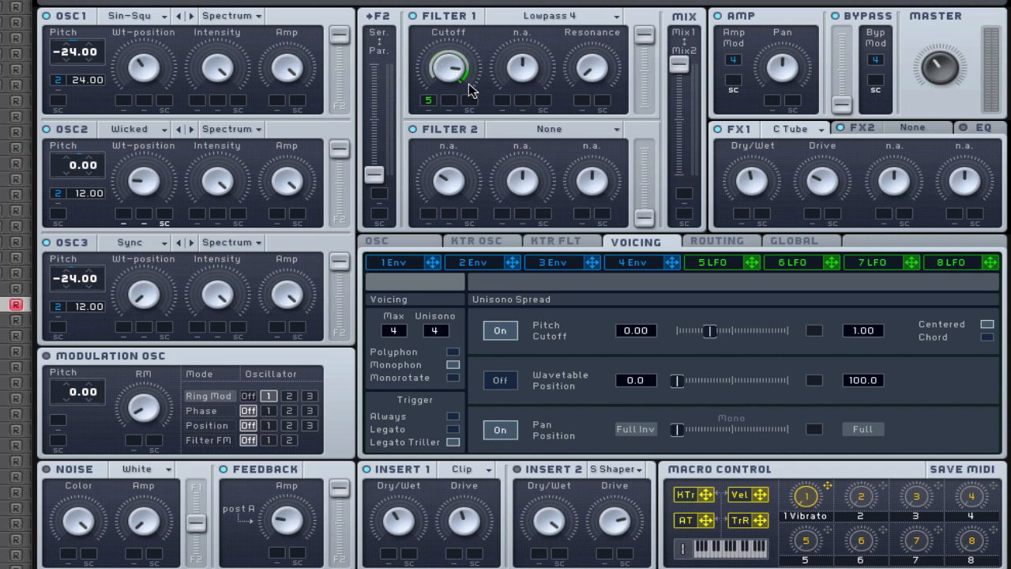
Examine the settings of LFO 5 and of Envelope 2, which modulates the oscillator pitches
{"action": "left_click", "coordinate": [708, 264]}
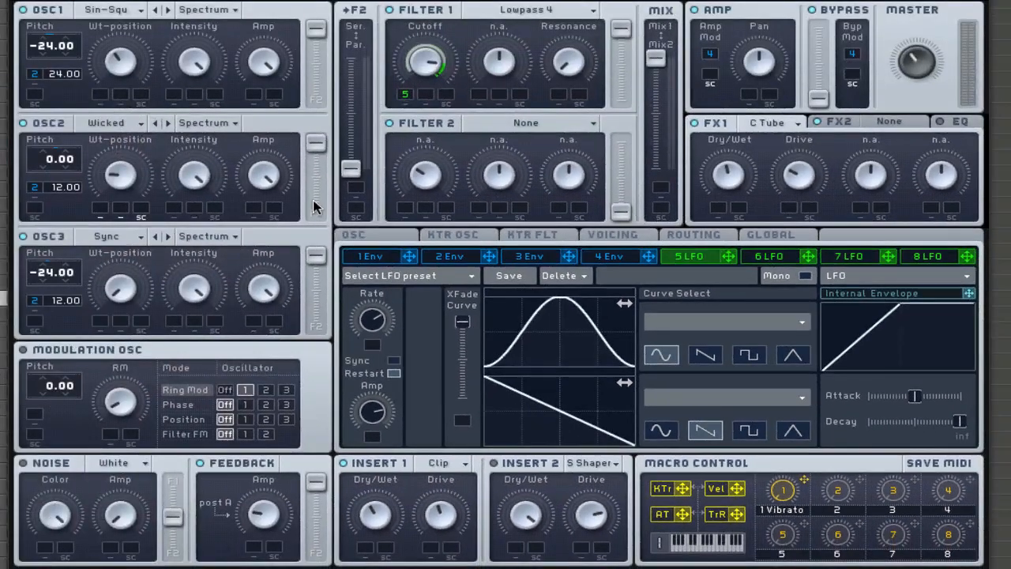
{"action": "left_click", "coordinate": [446, 256]}
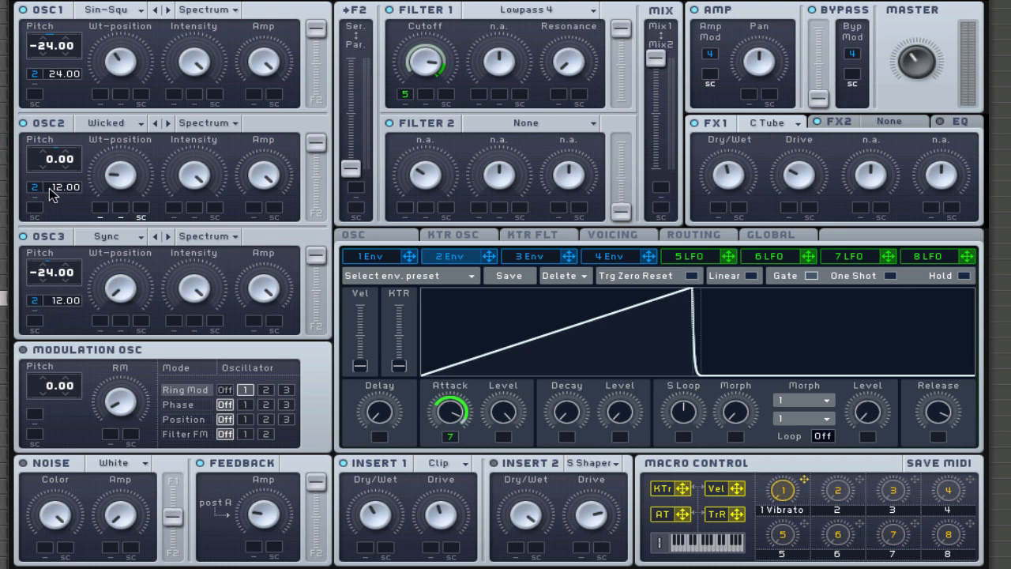
{"action": "left_click_drag", "start_coordinate": [49, 194], "coordinate": [58, 207]}
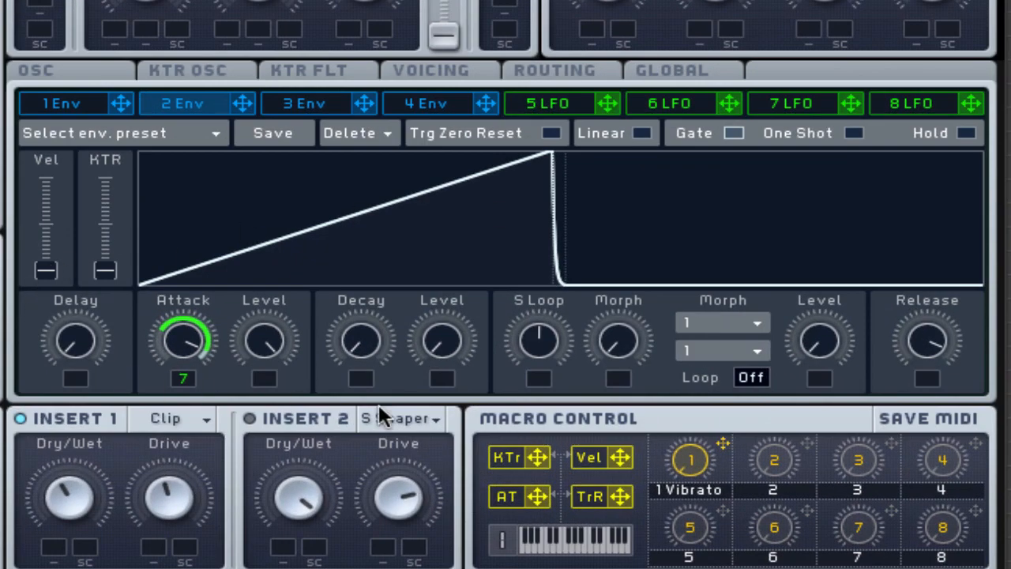
Mute the LFO 7 modulation on Envelope 2's attack and unmute it to compare the sound
{"action": "right_click", "coordinate": [182, 379]}
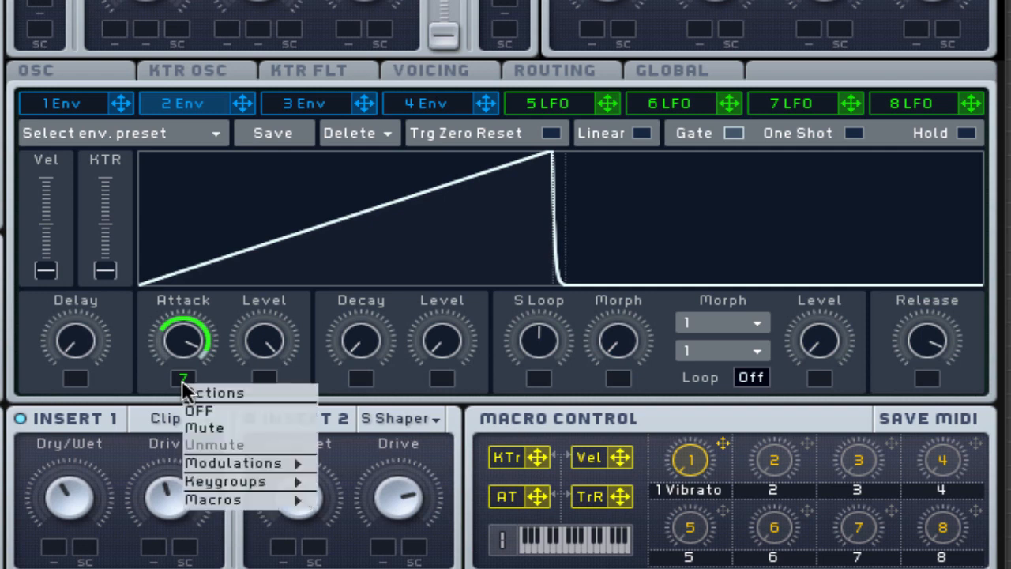
{"action": "left_click", "coordinate": [157, 378]}
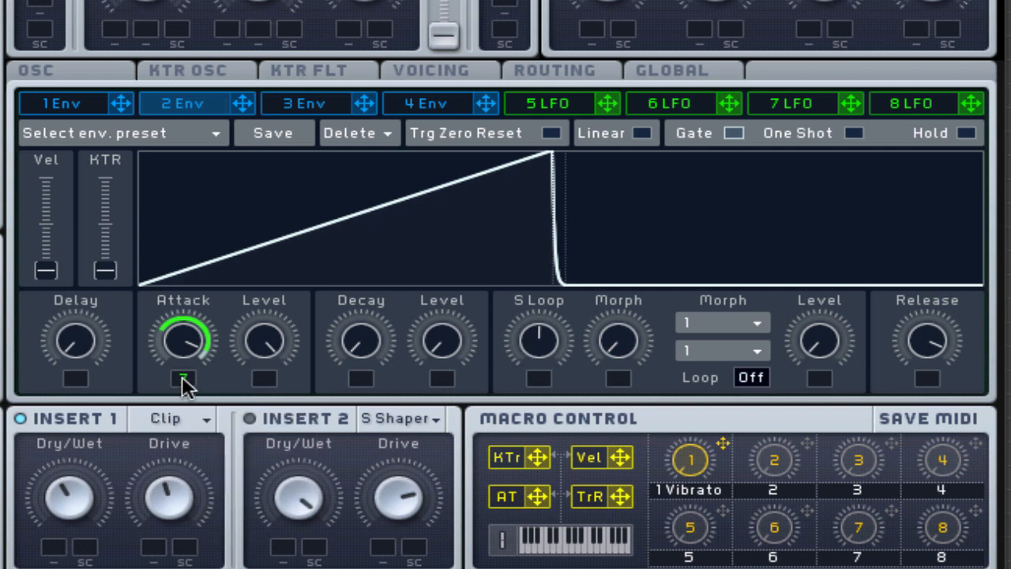
{"action": "right_click", "coordinate": [183, 377]}
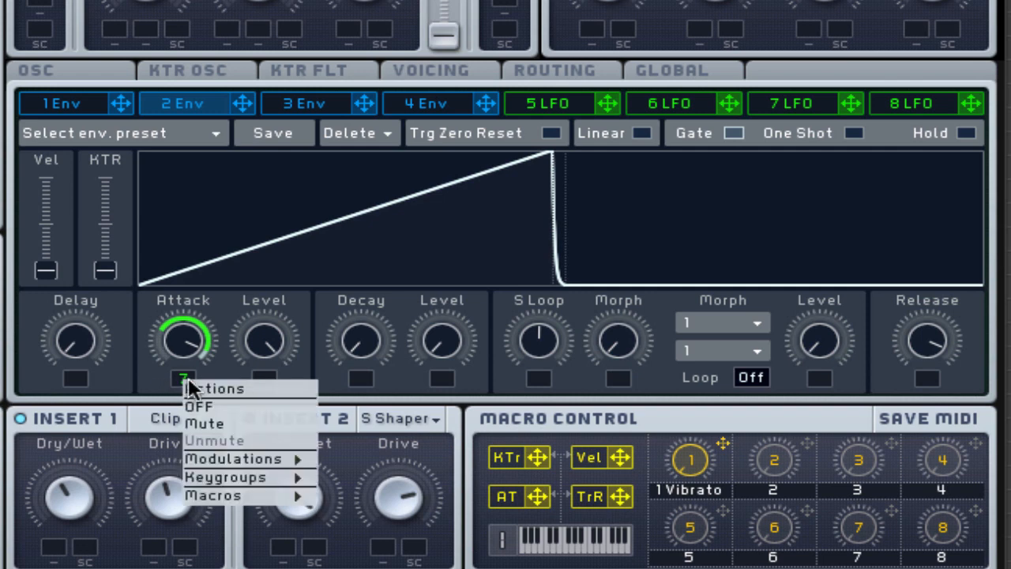
{"action": "left_click", "coordinate": [219, 422]}
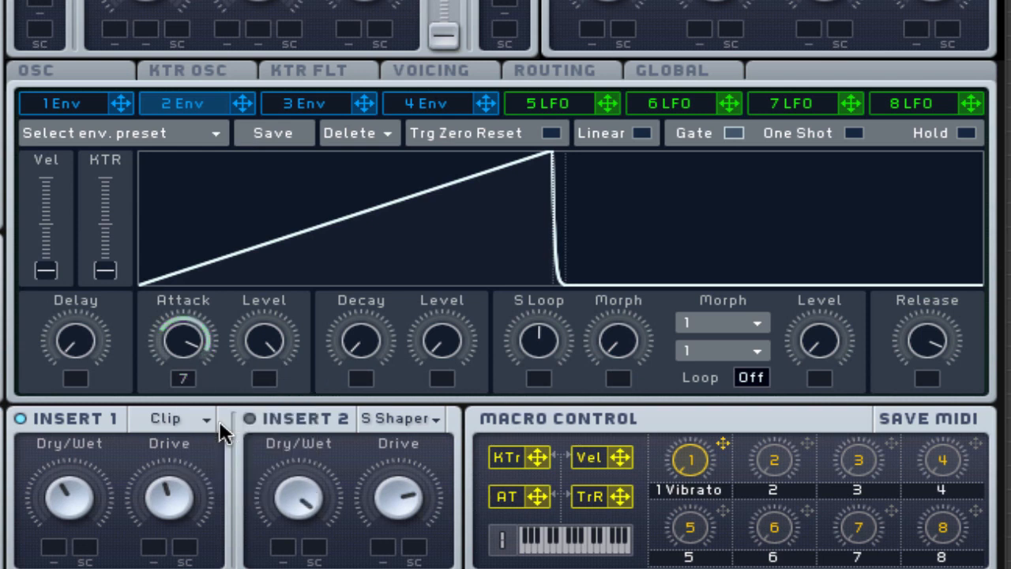
{"action": "right_click", "coordinate": [188, 382]}
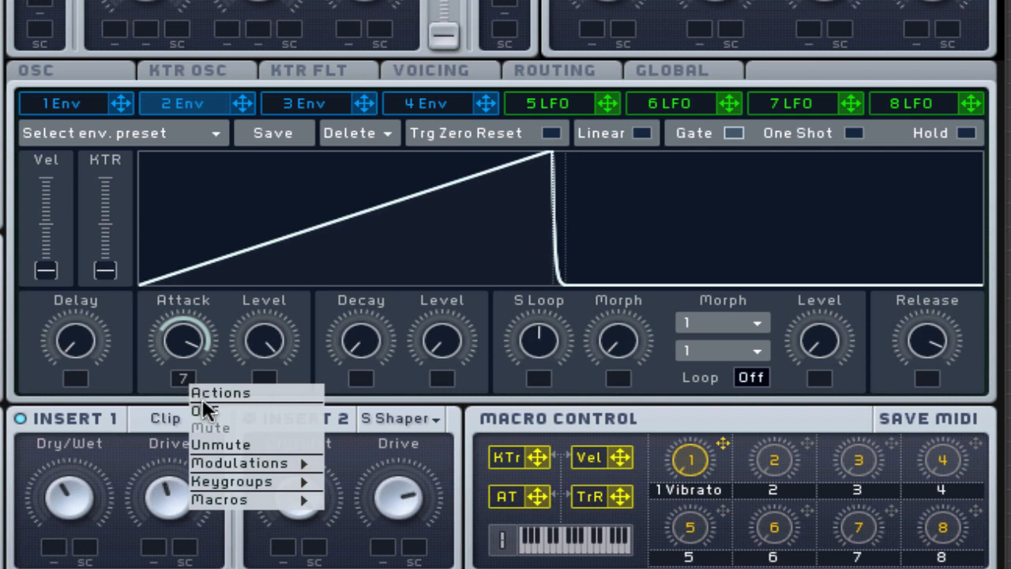
{"action": "left_click", "coordinate": [213, 441]}
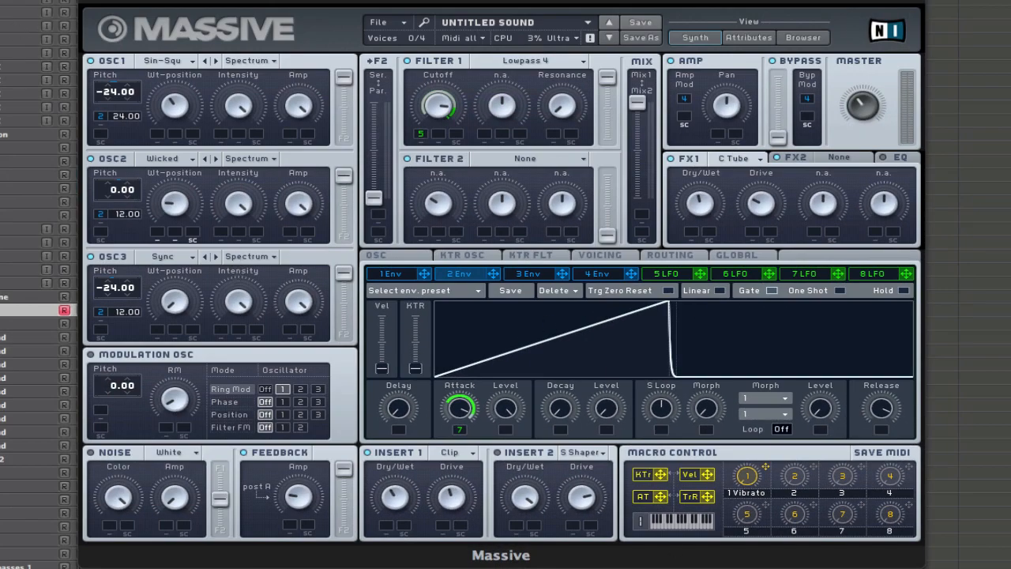
Put the synth window away and view the Wide region's note pattern in the piano roll
{"action": "left_click", "coordinate": [89, 2]}
{"action": "left_click_drag", "start_coordinate": [290, 247], "coordinate": [343, 343]}
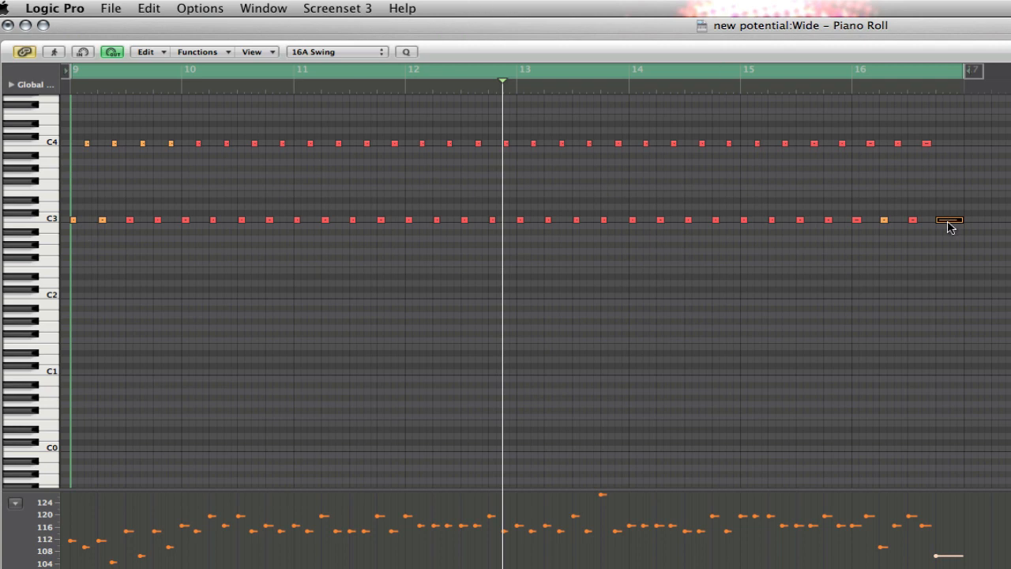
Play the arrangement with the wide track soloed, and unsolo it to hear it with the drums
{"action": "key", "text": "space"}
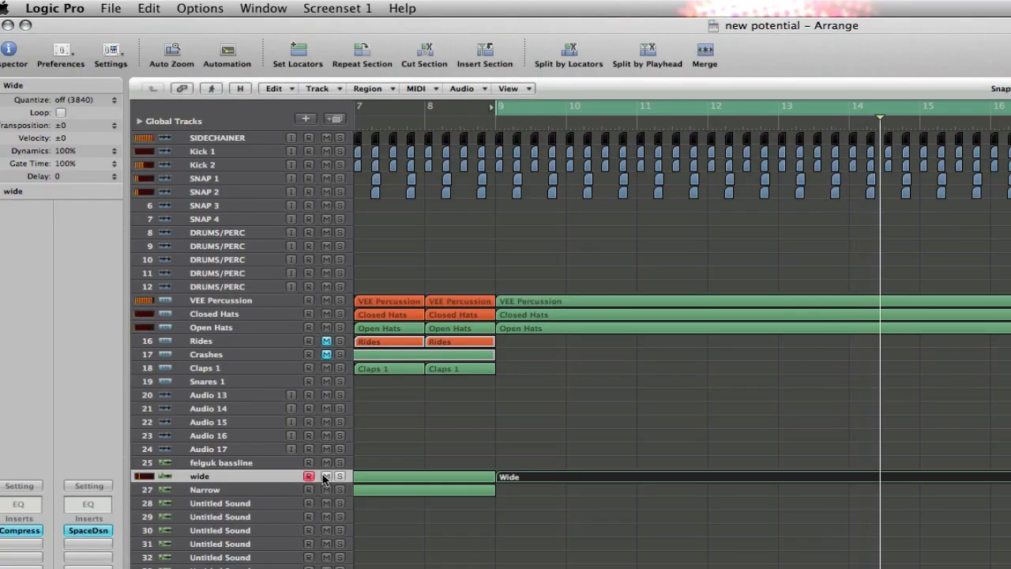
{"action": "left_click", "coordinate": [340, 477]}
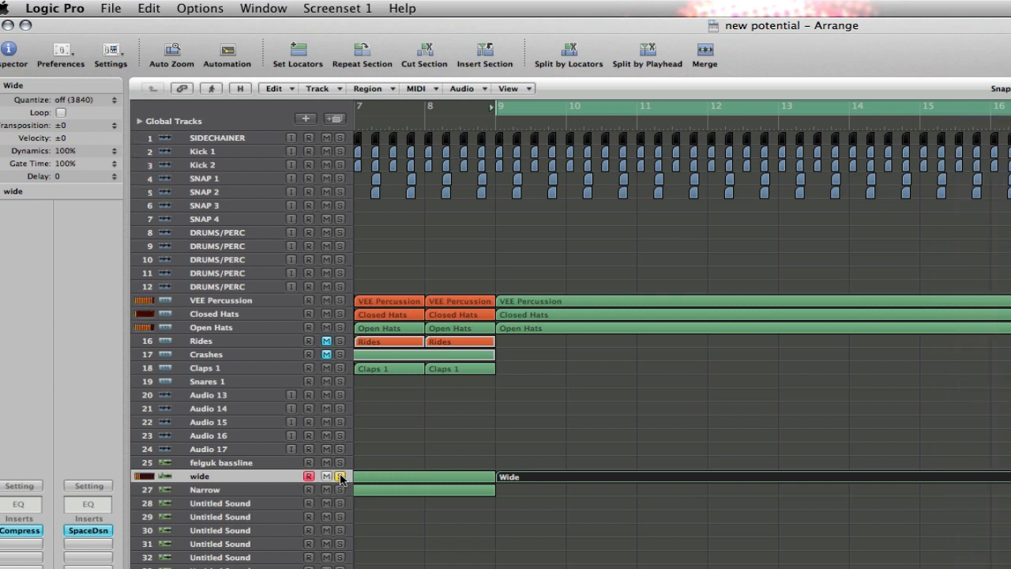
{"action": "left_click", "coordinate": [340, 476]}
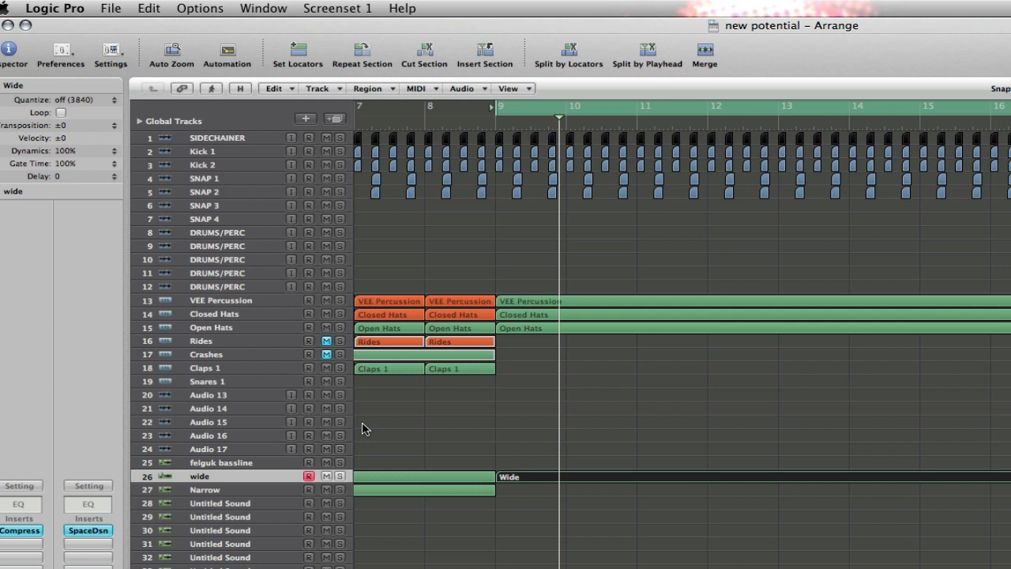
Bring the wide track's Massive window back up and check OSC2's pitch modulation amount
{"action": "key", "text": "v"}
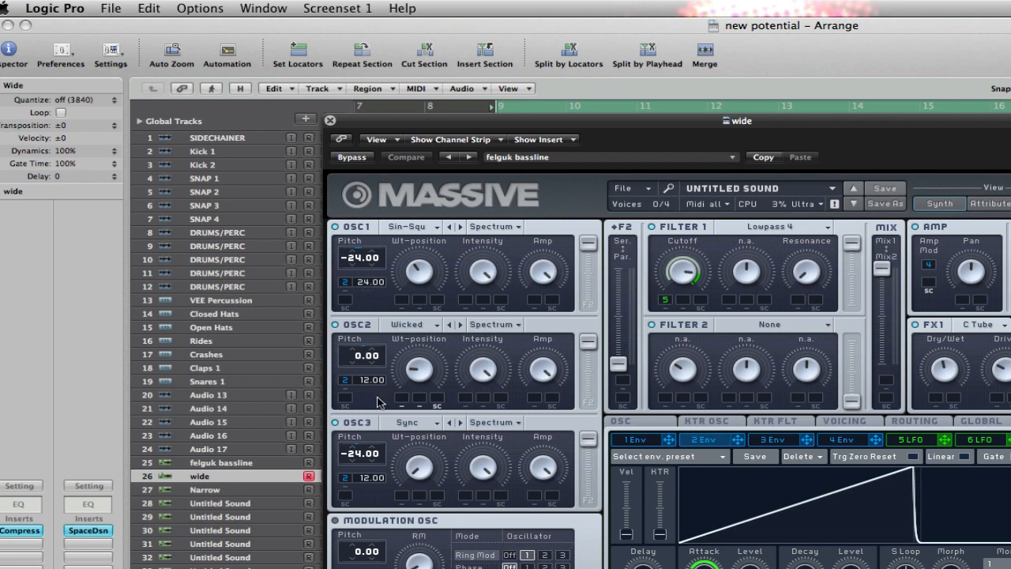
{"action": "mouse_move", "coordinate": [366, 385]}
{"action": "left_mouse_down"}
{"action": "mouse_move", "coordinate": [367, 424]}
{"action": "mouse_move", "coordinate": [378, 383]}
{"action": "left_mouse_up"}
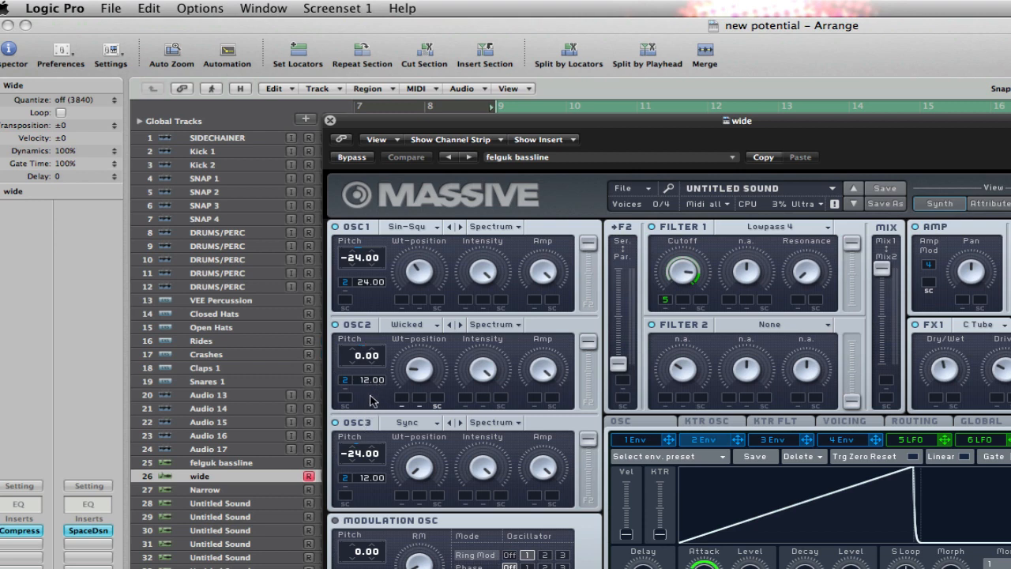